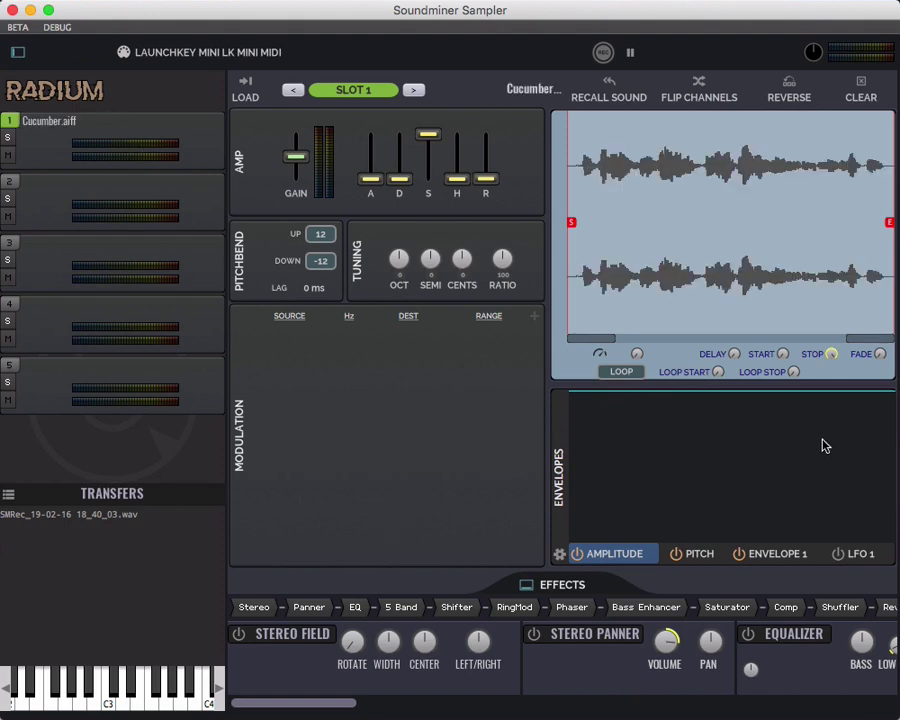
- Nudge the start marker later, set LOOP to One Shot, and pull the end marker to about a quarter
{"action": "left_click", "coordinate": [600, 321]}
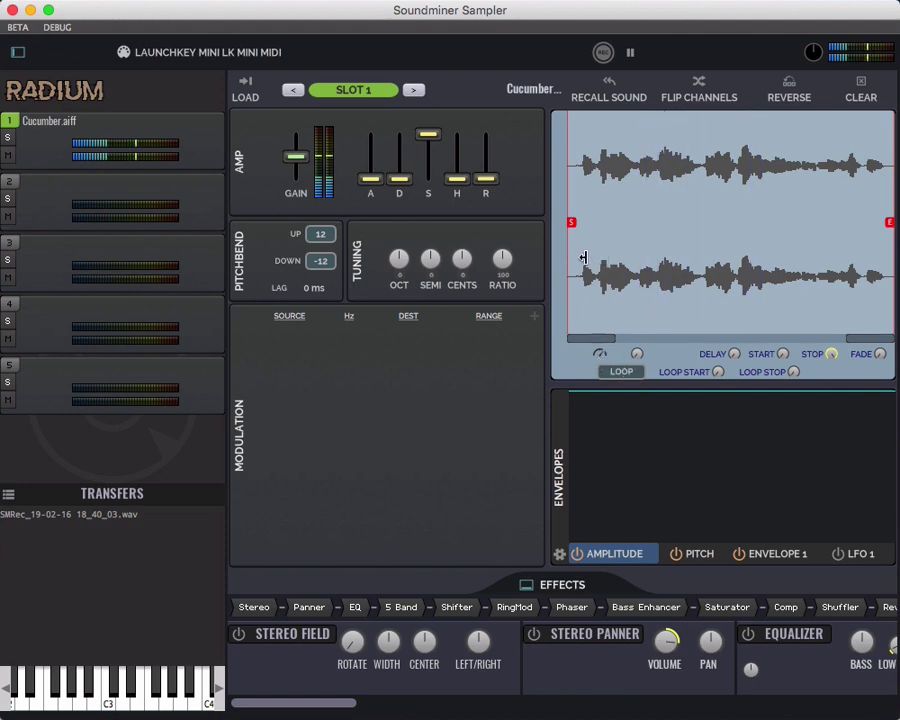
{"action": "left_click_drag", "start_coordinate": [583, 258], "coordinate": [578, 254]}
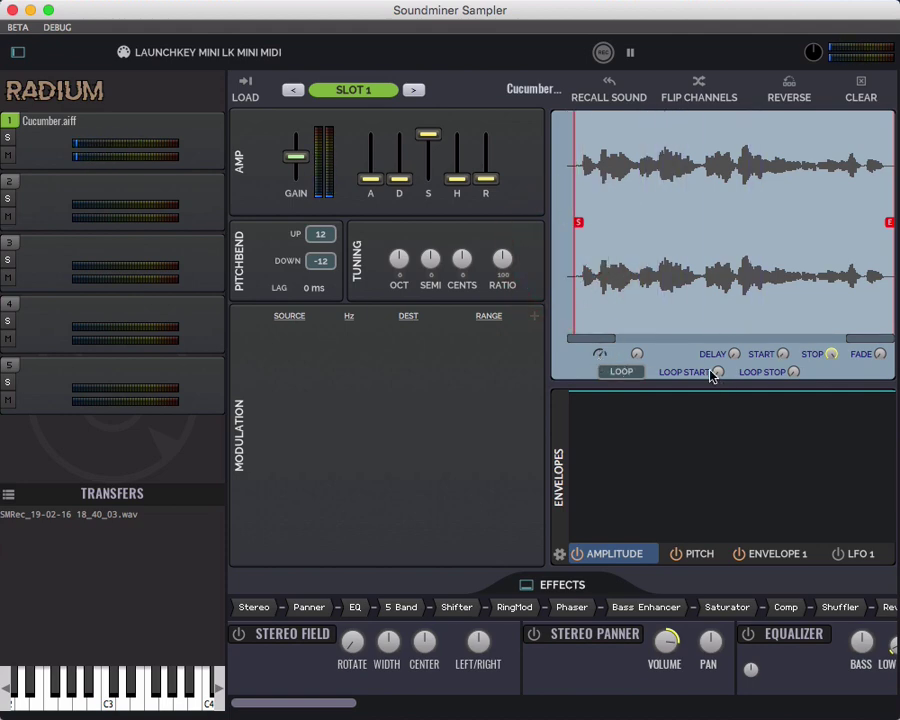
{"action": "left_click", "coordinate": [624, 374]}
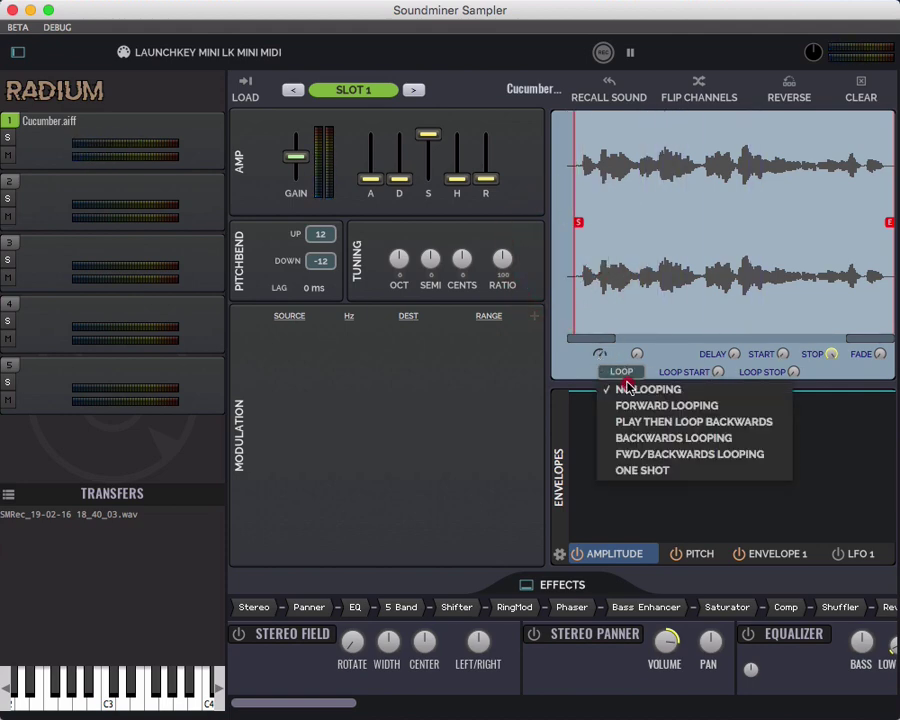
{"action": "left_click", "coordinate": [652, 471]}
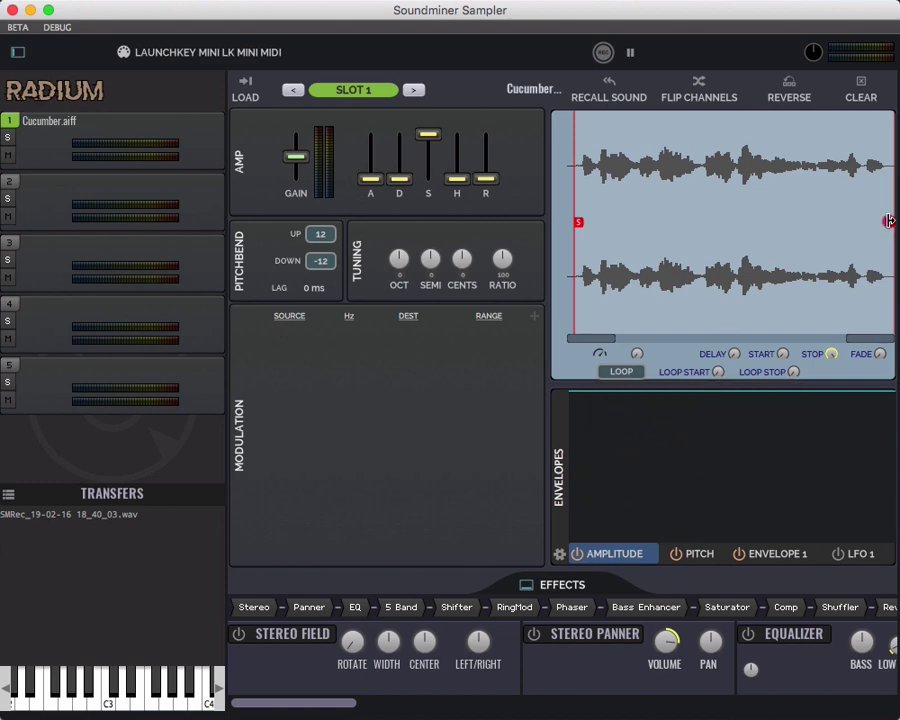
{"action": "mouse_move", "coordinate": [888, 221]}
{"action": "left_mouse_down"}
{"action": "mouse_move", "coordinate": [635, 211]}
{"action": "mouse_move", "coordinate": [669, 211]}
{"action": "mouse_move", "coordinate": [655, 220]}
{"action": "left_mouse_up"}
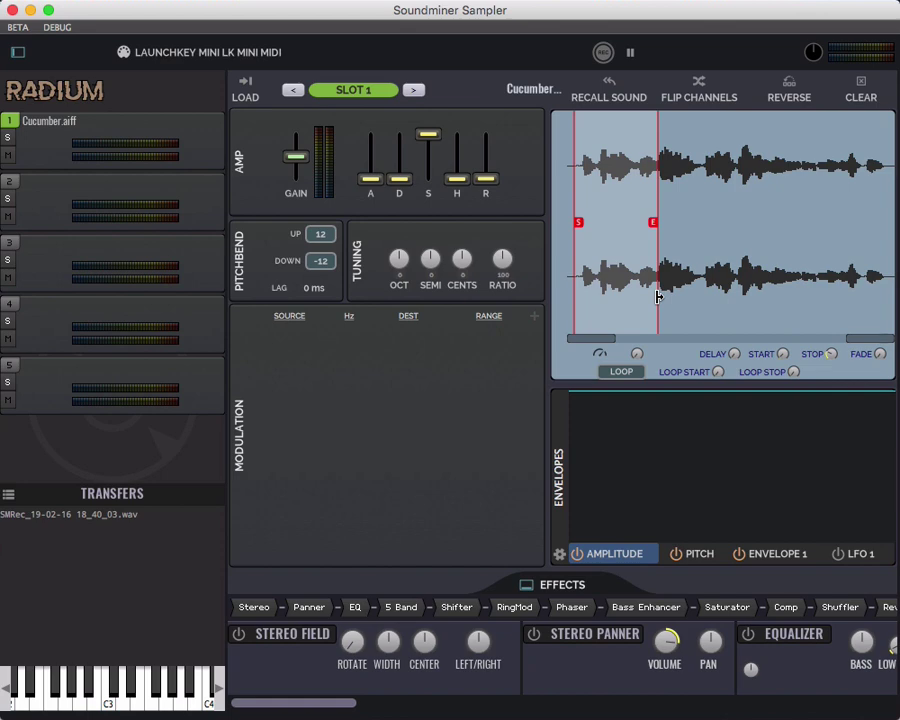
{"action": "key", "text": "space"}
- Add a fade before the end point and shrink it to a thin sliver
{"action": "mouse_move", "coordinate": [880, 360]}
{"action": "left_mouse_down"}
{"action": "mouse_move", "coordinate": [888, 350]}
{"action": "mouse_move", "coordinate": [882, 332]}
{"action": "left_mouse_up"}
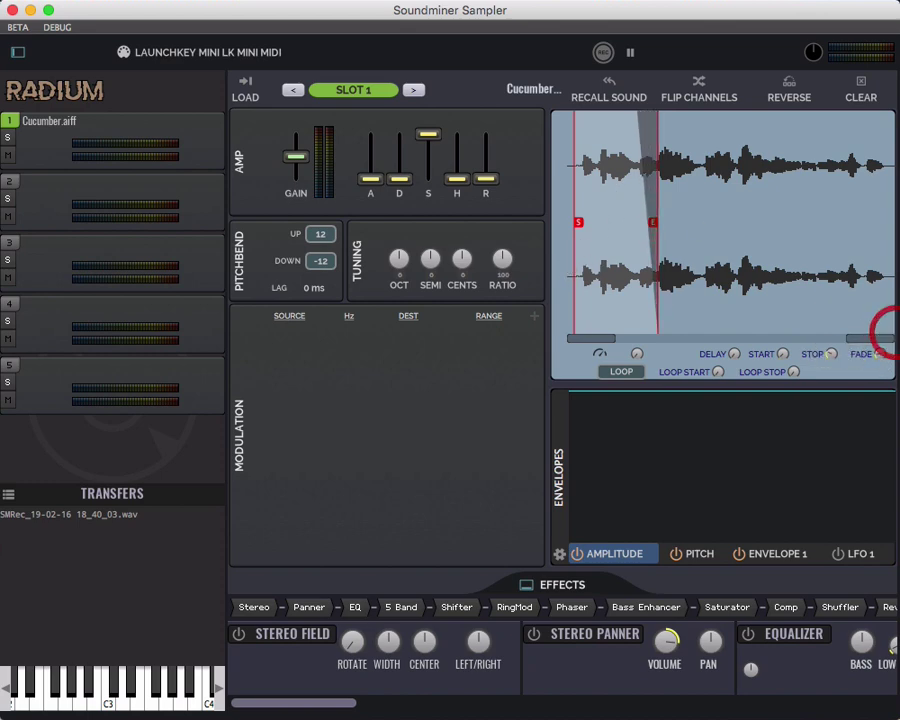
{"action": "left_click", "coordinate": [880, 355]}
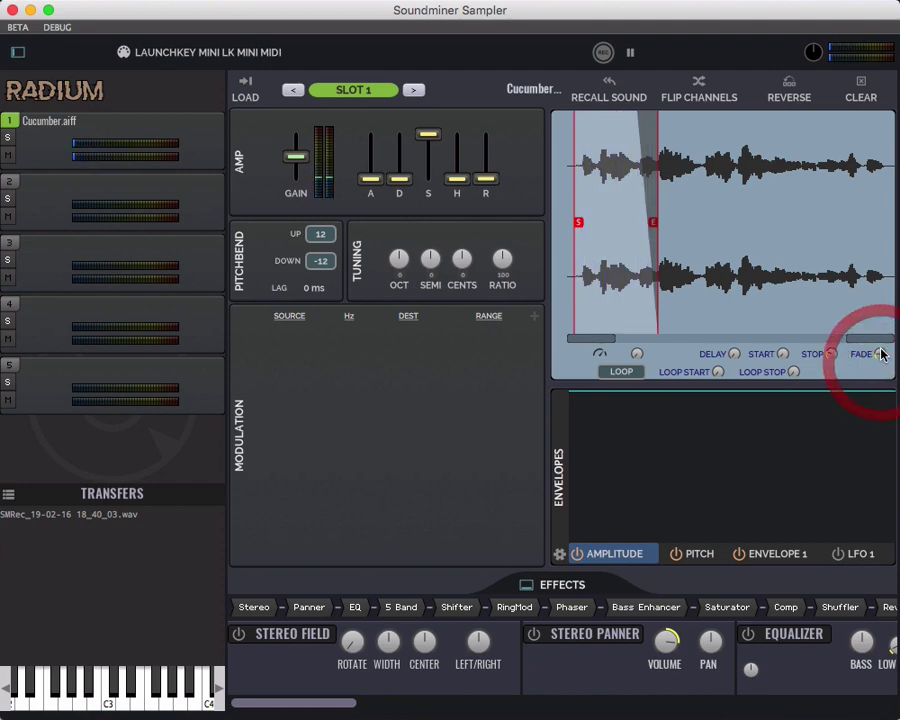
{"action": "left_click_drag", "start_coordinate": [881, 354], "coordinate": [876, 370]}
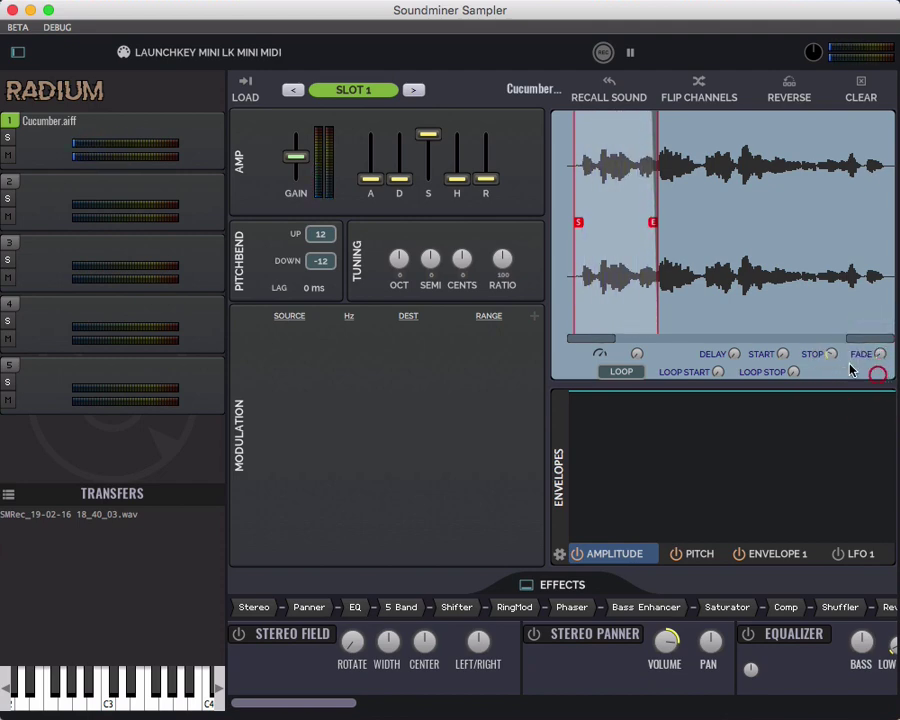
- Switch LOOP to Forward Looping, extend the end marker to about halfway, and nudge the start right
{"action": "left_click", "coordinate": [624, 372]}
{"action": "left_click", "coordinate": [645, 404]}
{"action": "left_click", "coordinate": [812, 334]}
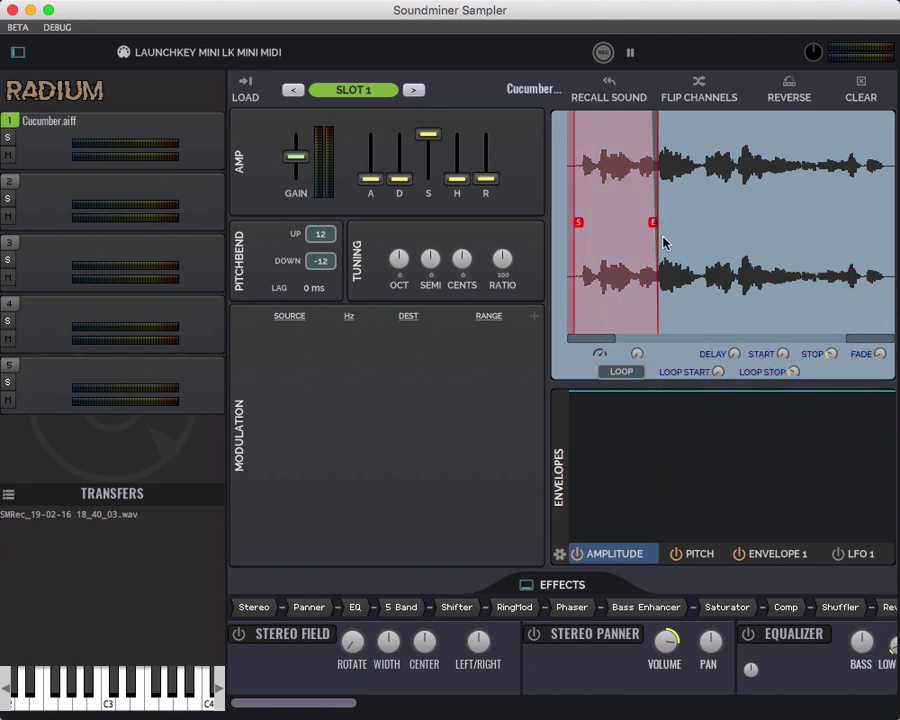
{"action": "mouse_move", "coordinate": [660, 287]}
{"action": "left_mouse_down"}
{"action": "mouse_move", "coordinate": [760, 265]}
{"action": "mouse_move", "coordinate": [727, 261]}
{"action": "left_mouse_up"}
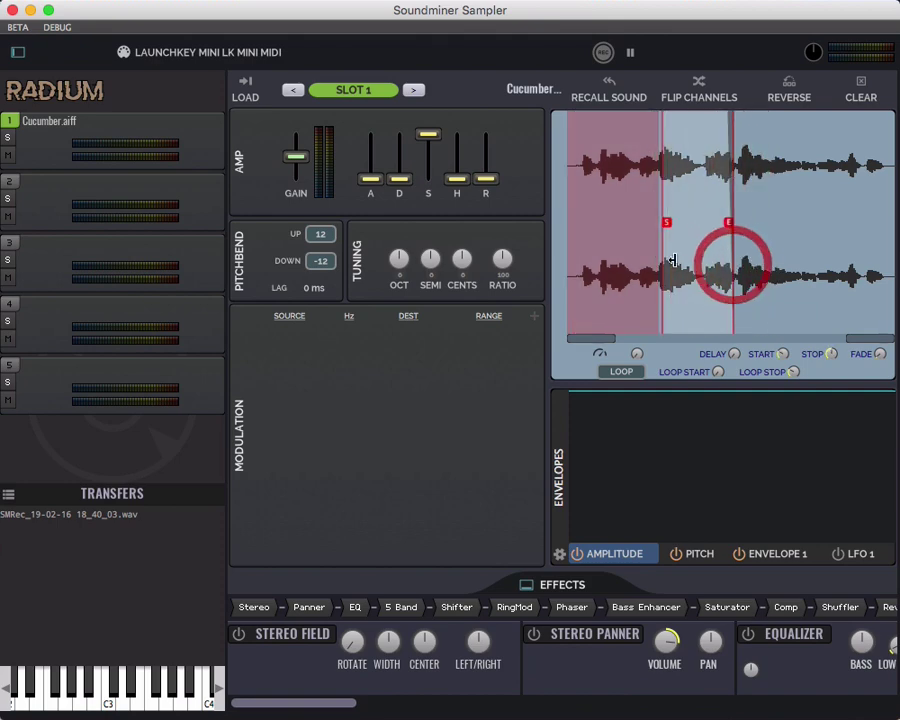
{"action": "left_click", "coordinate": [585, 258]}
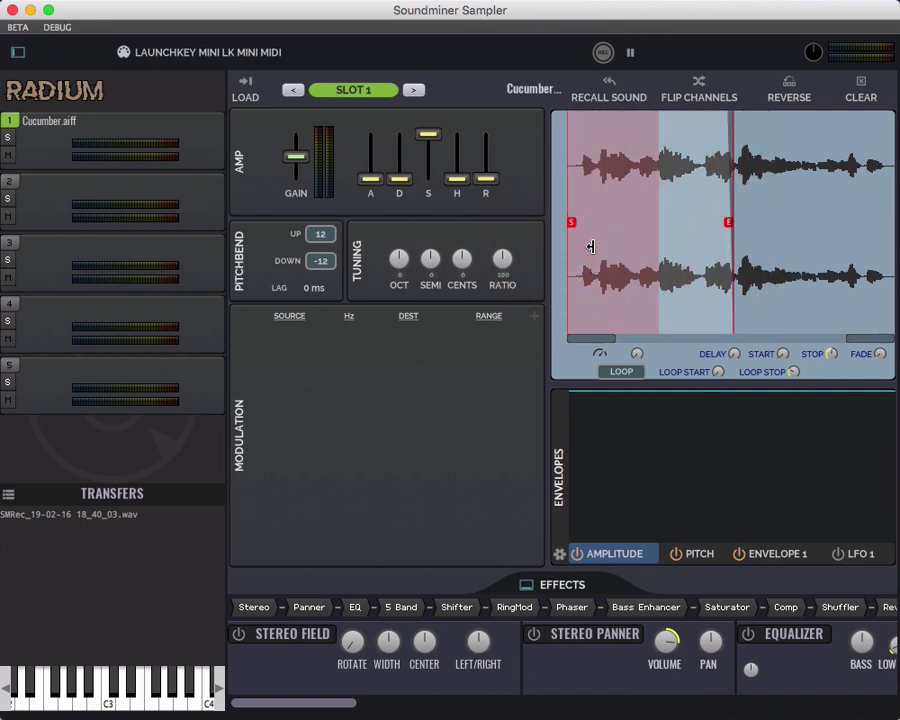
{"action": "mouse_move", "coordinate": [600, 246]}
{"action": "left_mouse_down"}
{"action": "mouse_move", "coordinate": [556, 244]}
{"action": "mouse_move", "coordinate": [576, 254]}
{"action": "mouse_move", "coordinate": [586, 248]}
{"action": "left_mouse_up"}
- Narrow the pink loop region and shift its loop start slightly later while listening
{"action": "left_click", "coordinate": [729, 351]}
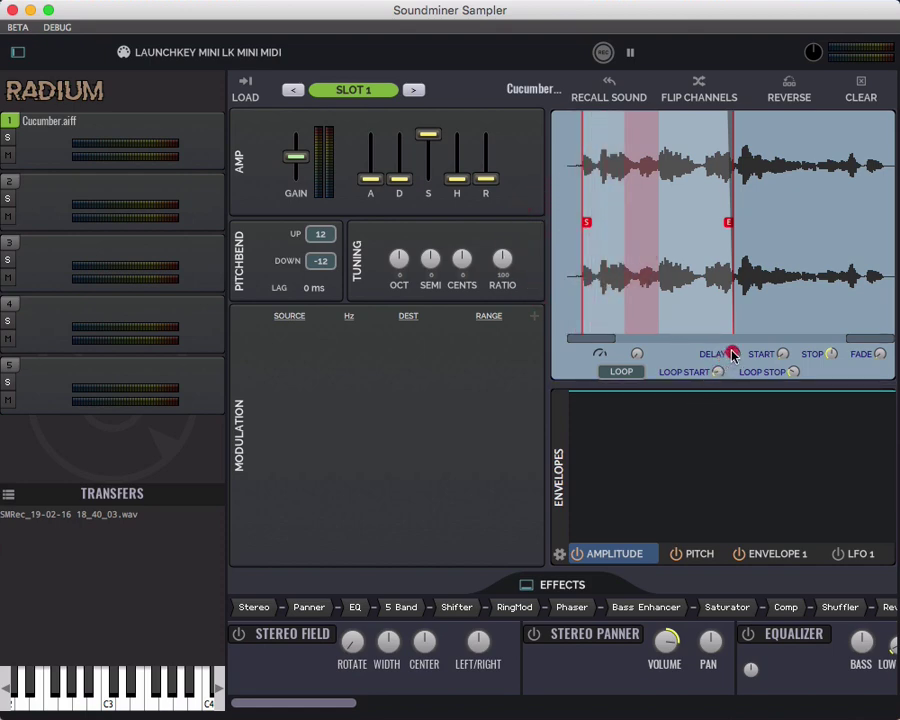
{"action": "left_click", "coordinate": [793, 370]}
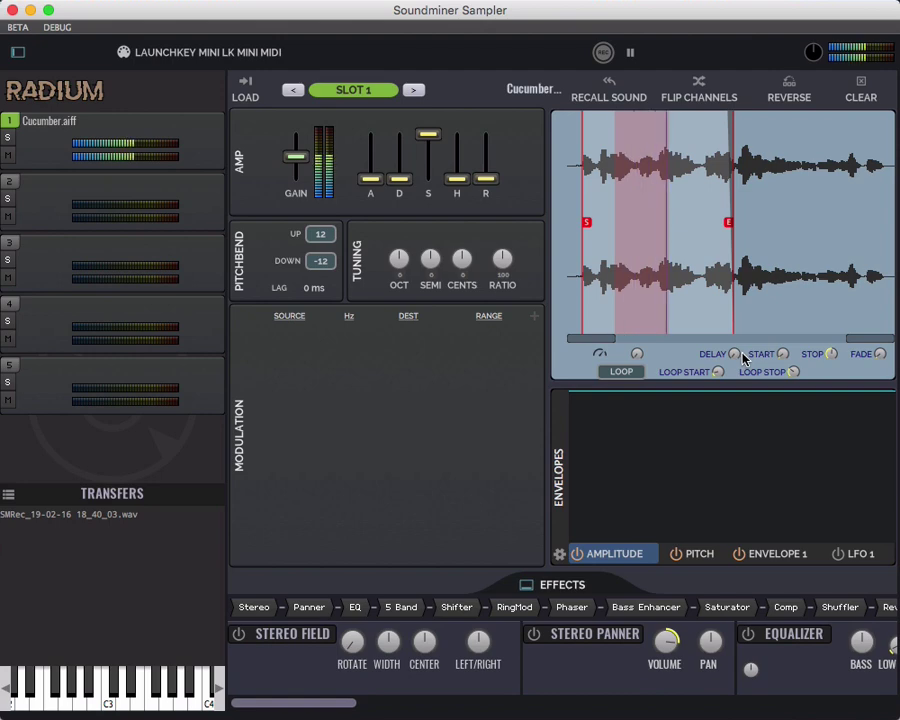
{"action": "left_click_drag", "start_coordinate": [719, 374], "coordinate": [746, 372]}
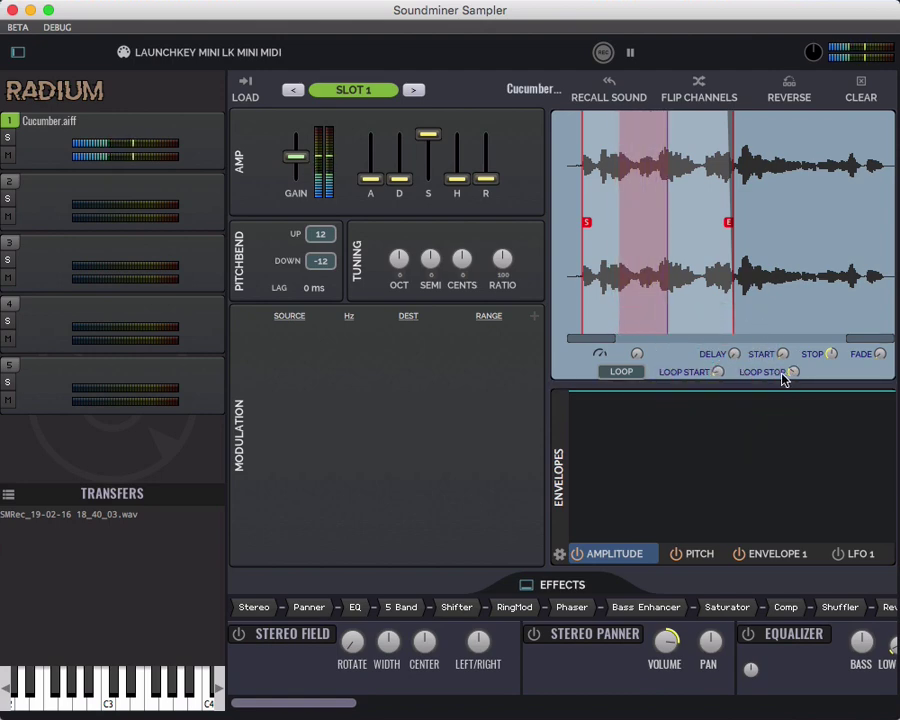
- Audition Play Then Loop Backwards and Backwards Looping, then settle on FWD/Backwards Looping
{"action": "left_click", "coordinate": [621, 372]}
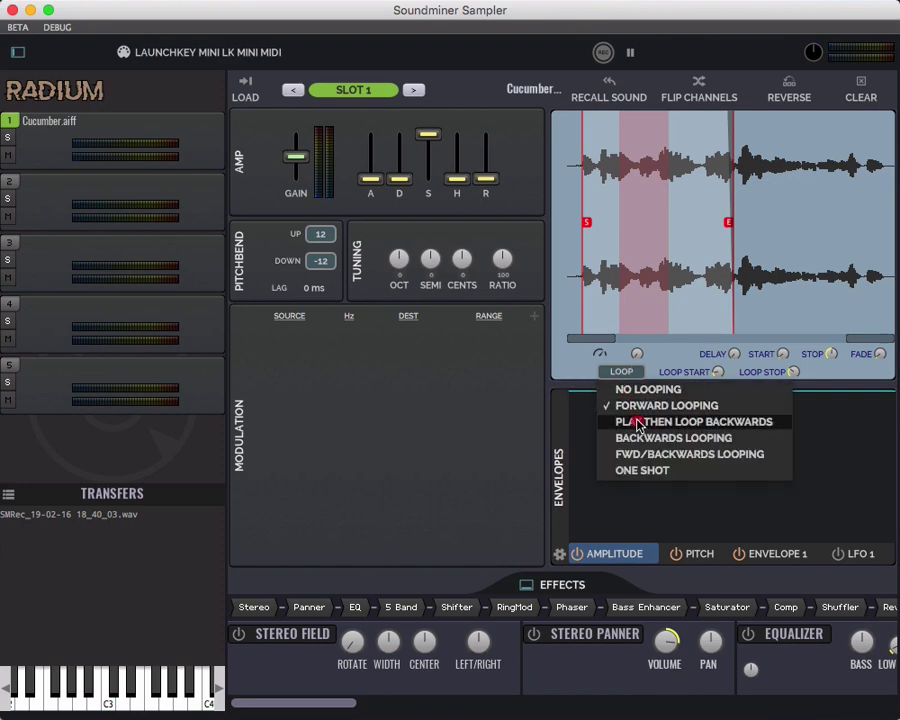
{"action": "left_click", "coordinate": [640, 424]}
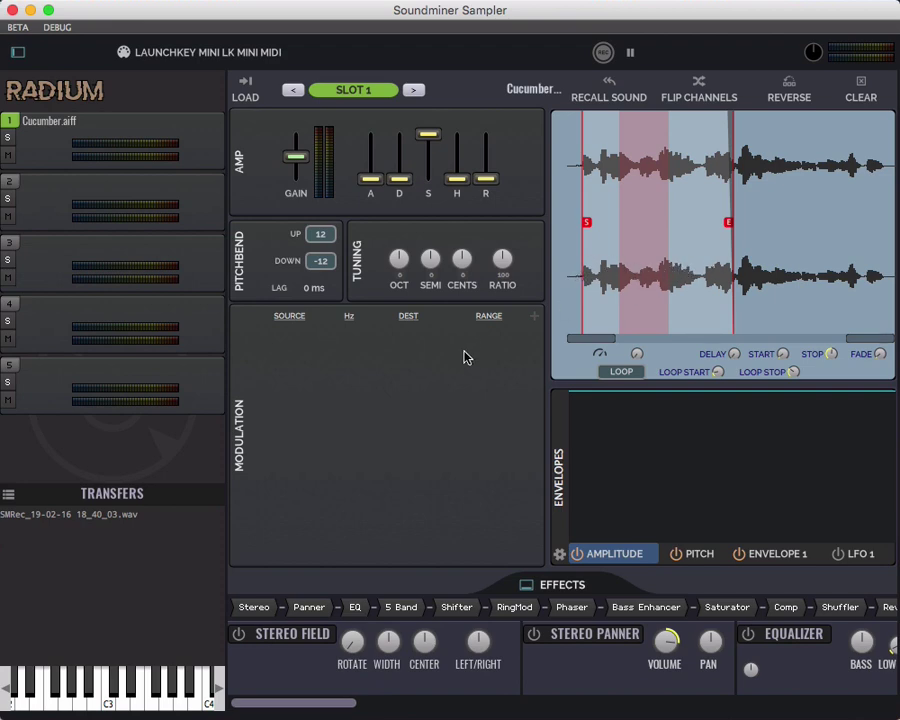
{"action": "key", "text": "space"}
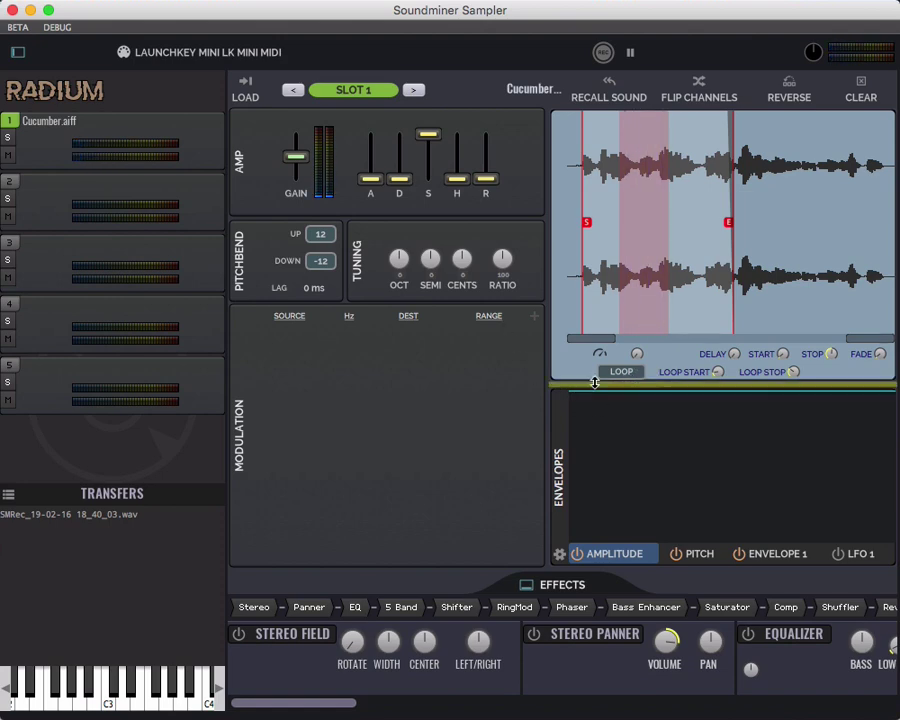
{"action": "left_click", "coordinate": [630, 373]}
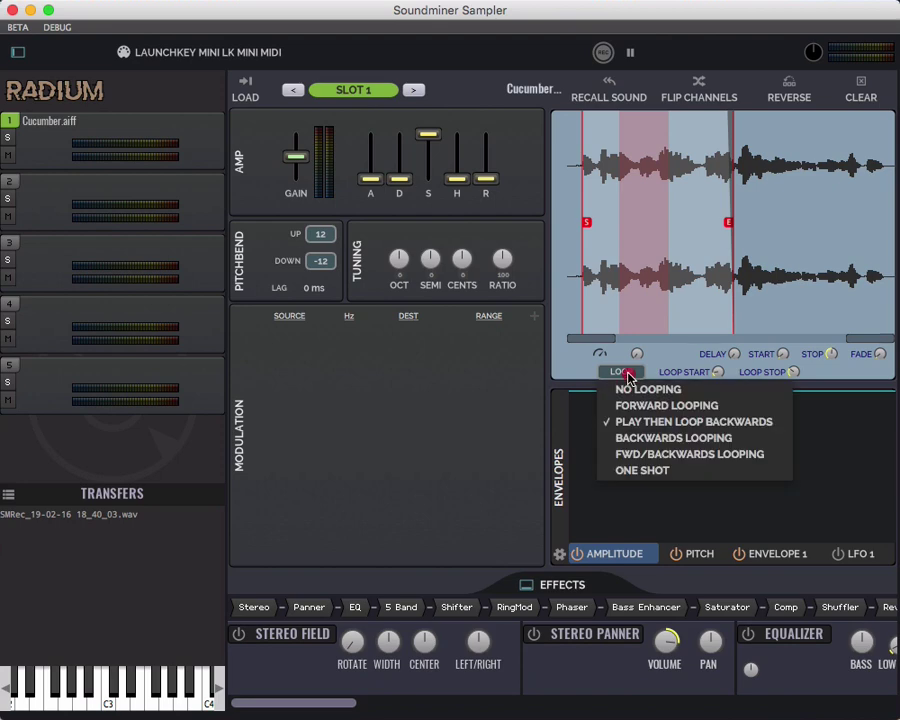
{"action": "left_click", "coordinate": [647, 437]}
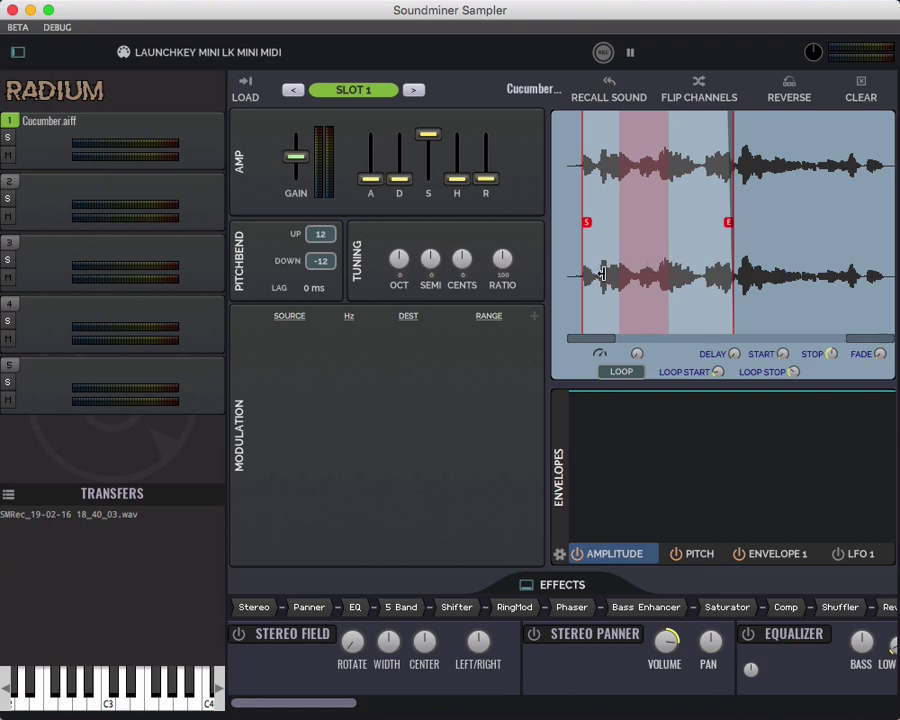
{"action": "left_click", "coordinate": [622, 372]}
{"action": "left_click", "coordinate": [651, 452]}
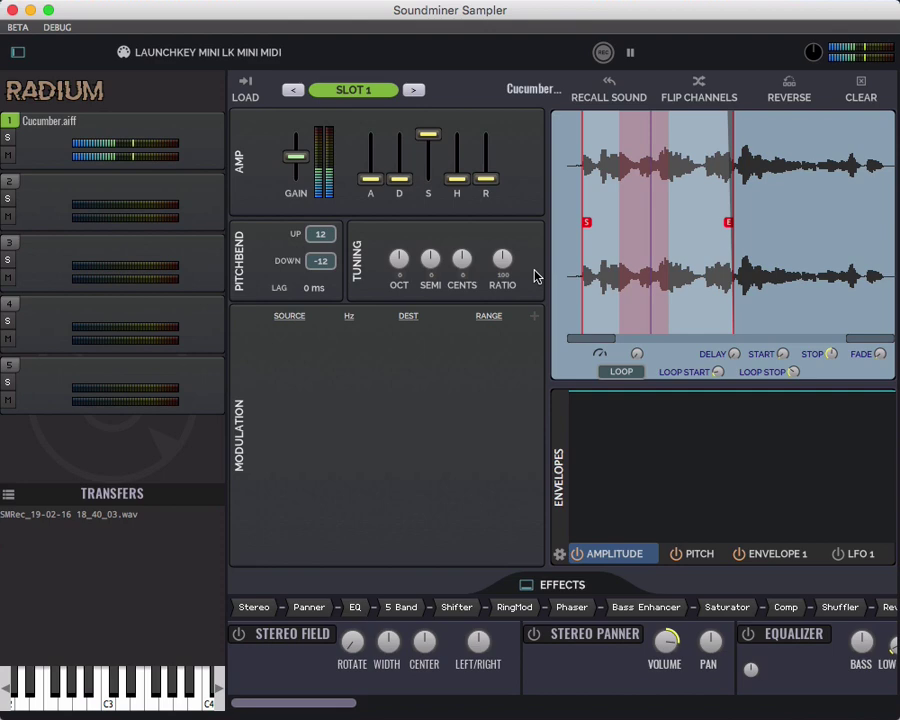
- Add an LFO 1 modulation row targeting LP START, then set its range and a rate of about 0.96 Hz
{"action": "left_click", "coordinate": [848, 556]}
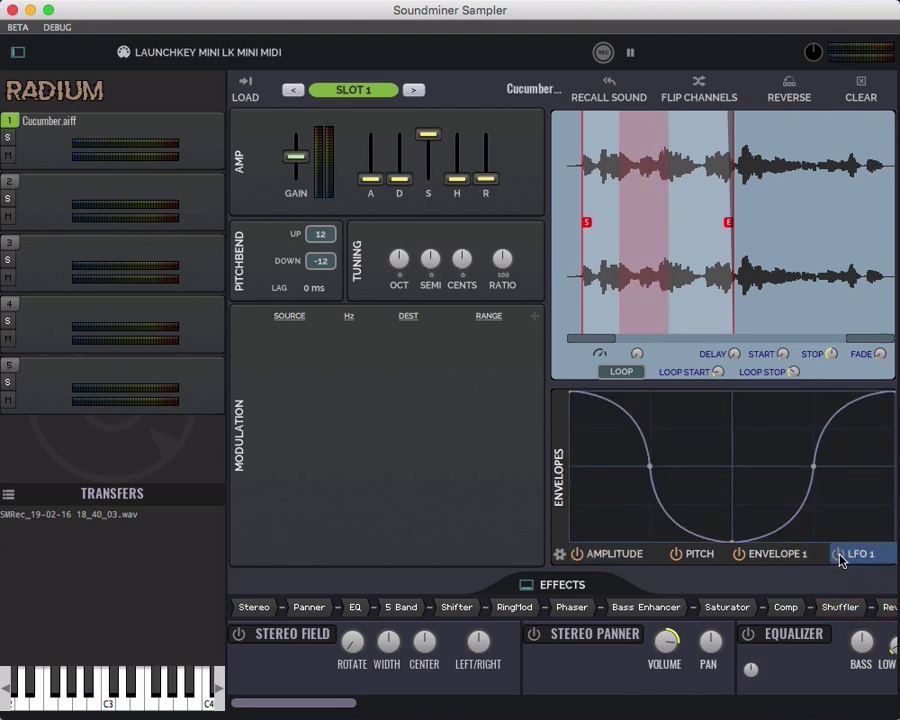
{"action": "left_click", "coordinate": [836, 561]}
{"action": "left_click", "coordinate": [538, 320]}
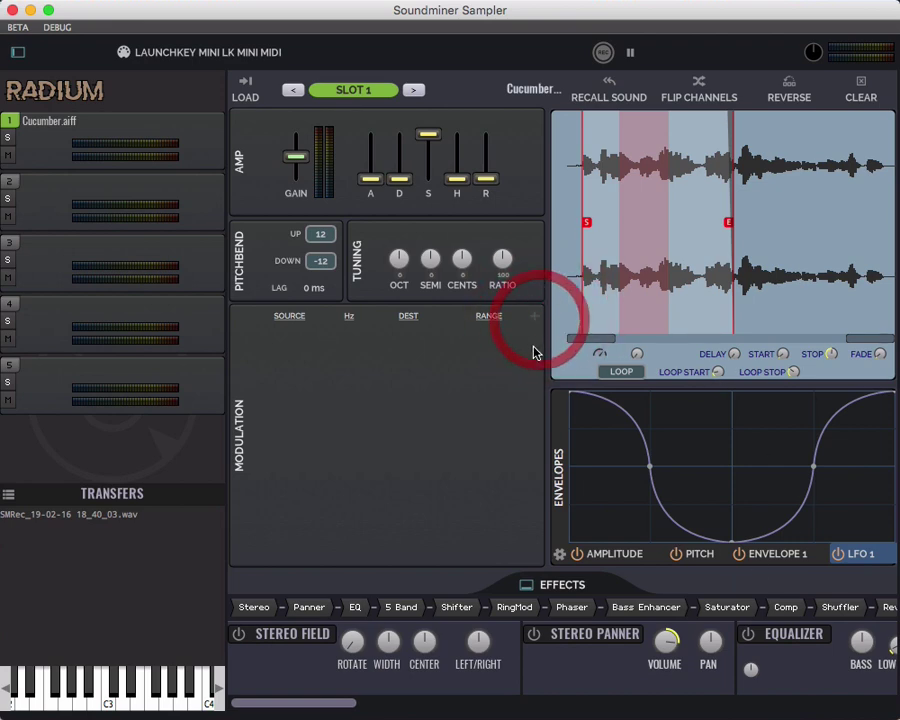
{"action": "left_click", "coordinate": [534, 318]}
{"action": "left_click", "coordinate": [424, 334]}
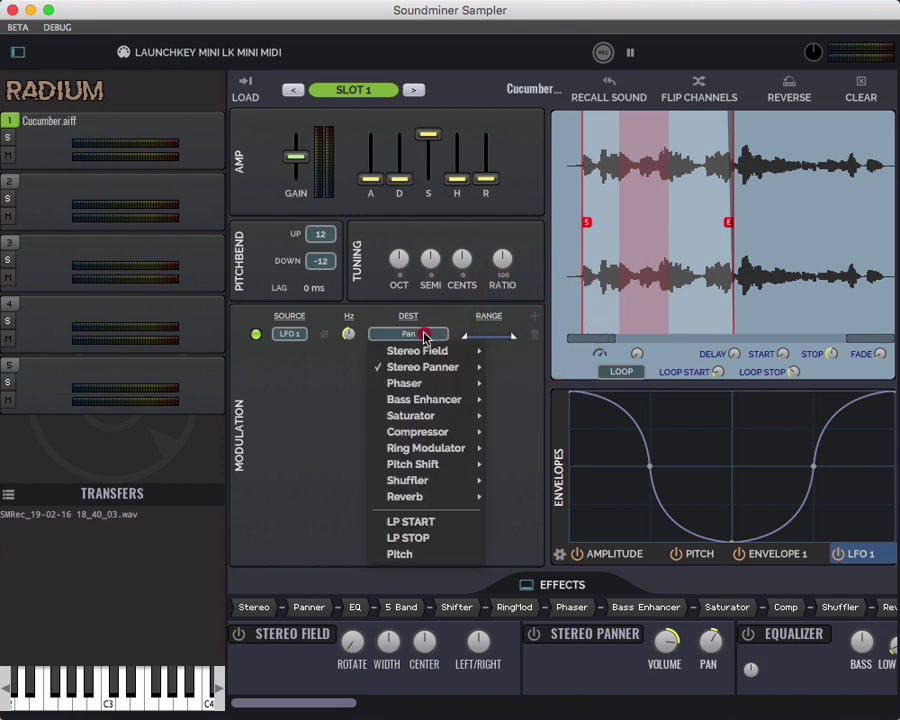
{"action": "left_click", "coordinate": [408, 522]}
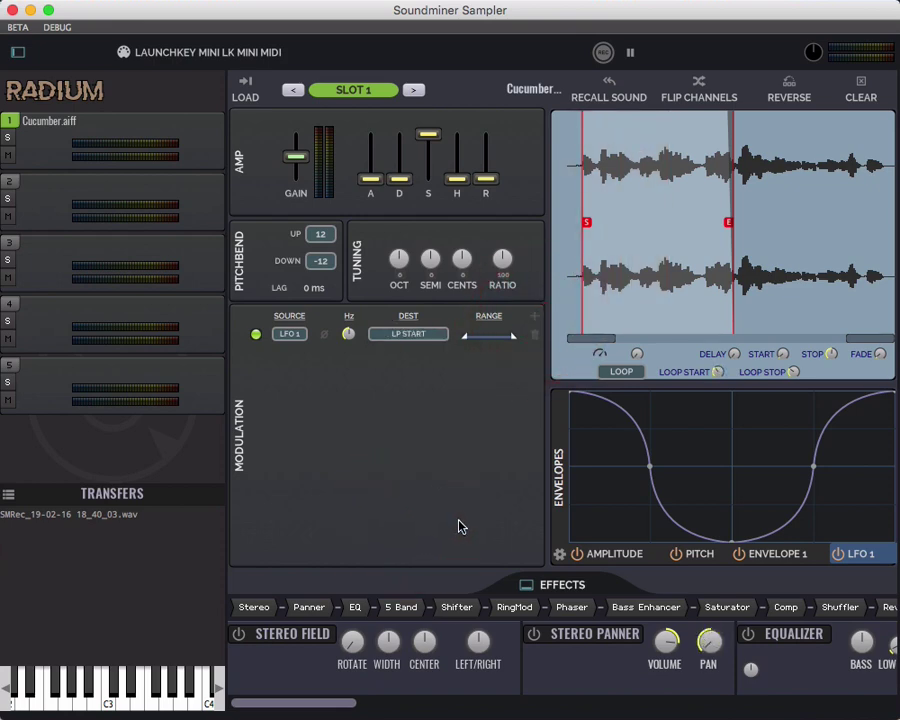
{"action": "left_click_drag", "start_coordinate": [512, 340], "coordinate": [468, 343]}
{"action": "left_click_drag", "start_coordinate": [350, 337], "coordinate": [345, 336]}
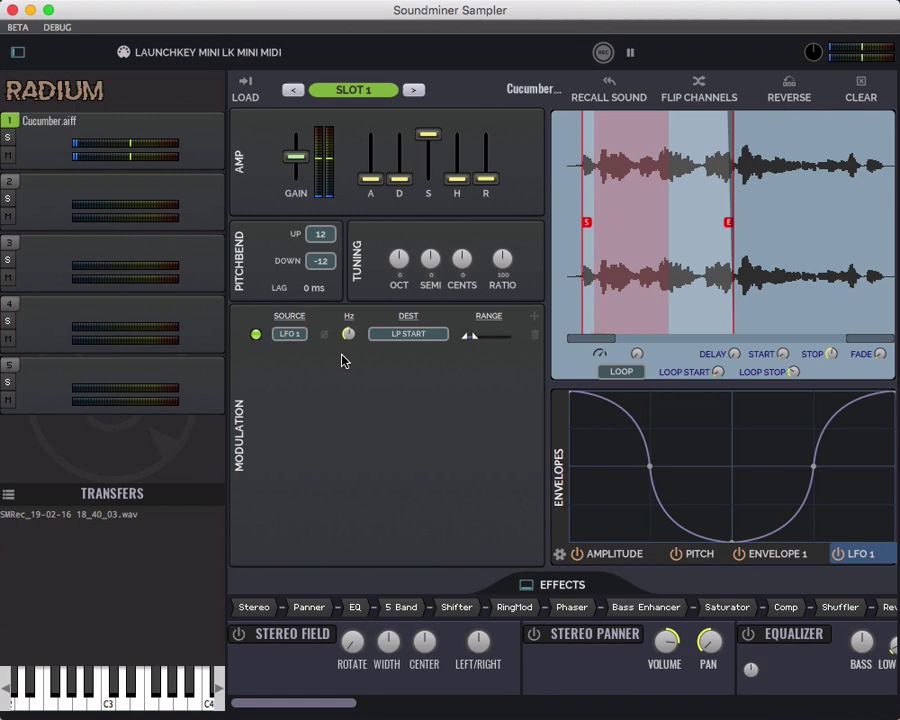
- Change the LFO 1 modulation destination from loop start to Pitch
{"action": "left_click", "coordinate": [408, 333]}
{"action": "left_click", "coordinate": [390, 555]}
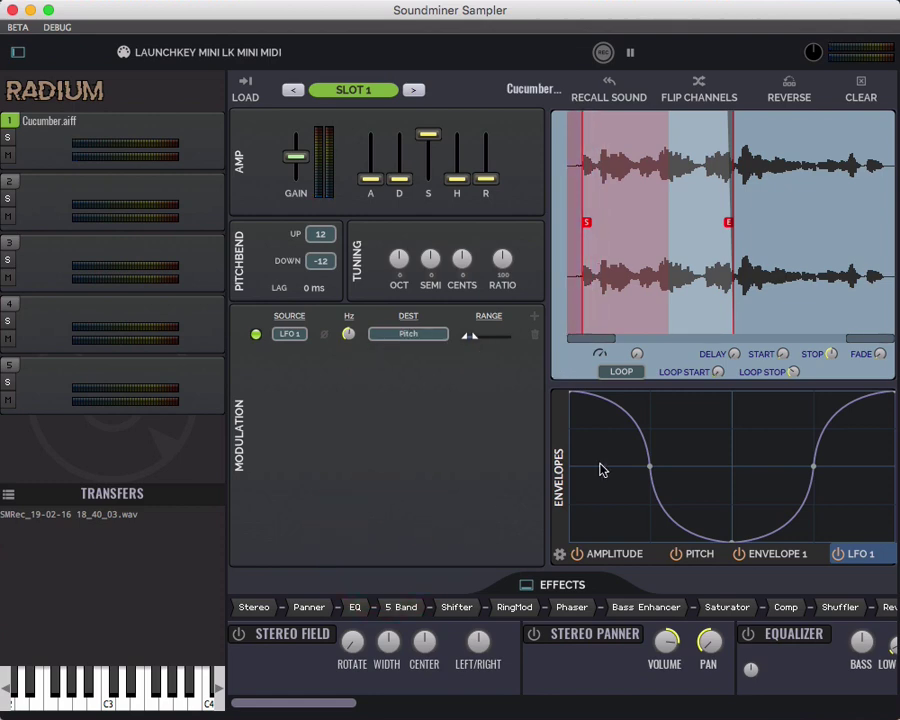
{"action": "left_click", "coordinate": [719, 369]}
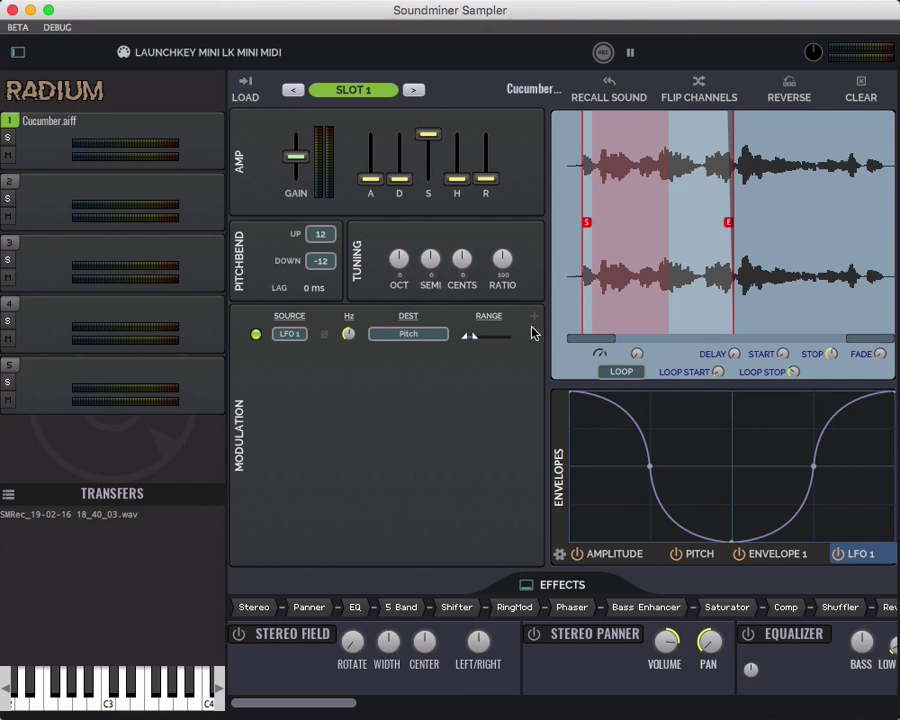
- Toggle the modulation row to compare, drop the tuning one octave, and view the PITCH envelope
{"action": "left_click", "coordinate": [258, 336]}
{"action": "mouse_move", "coordinate": [397, 262]}
{"action": "left_mouse_down"}
{"action": "mouse_move", "coordinate": [386, 278]}
{"action": "mouse_move", "coordinate": [452, 212]}
{"action": "mouse_move", "coordinate": [378, 295]}
{"action": "mouse_move", "coordinate": [396, 271]}
{"action": "mouse_move", "coordinate": [386, 279]}
{"action": "left_mouse_up"}
{"action": "left_click", "coordinate": [700, 554]}
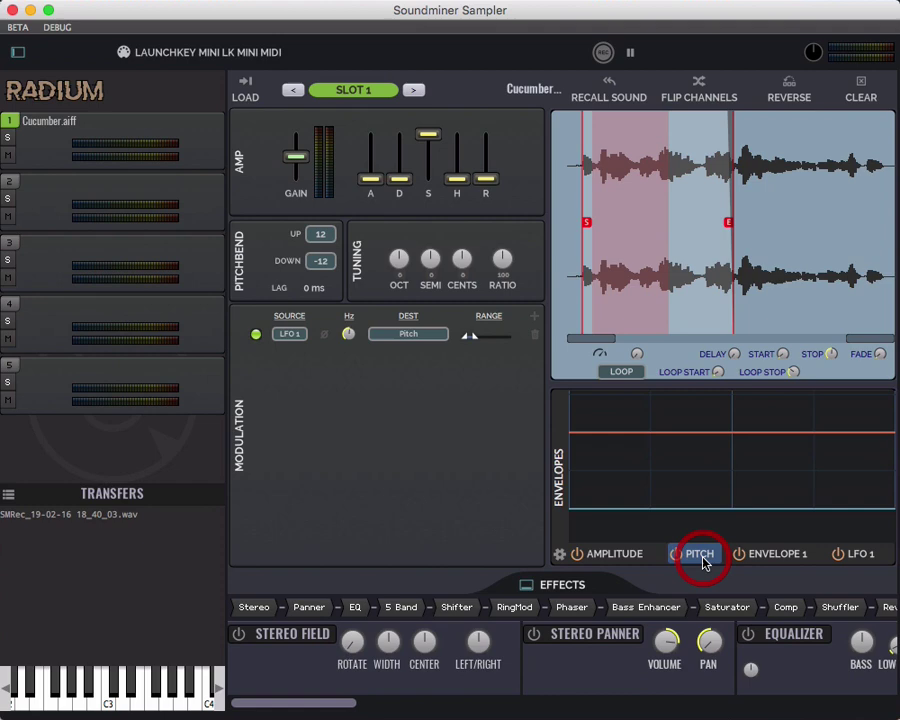
- Show the LFO 1 curve again, keep Pitch as destination, and slow the rate to about 0.27 Hz
{"action": "left_click", "coordinate": [857, 556]}
{"action": "left_click", "coordinate": [373, 338]}
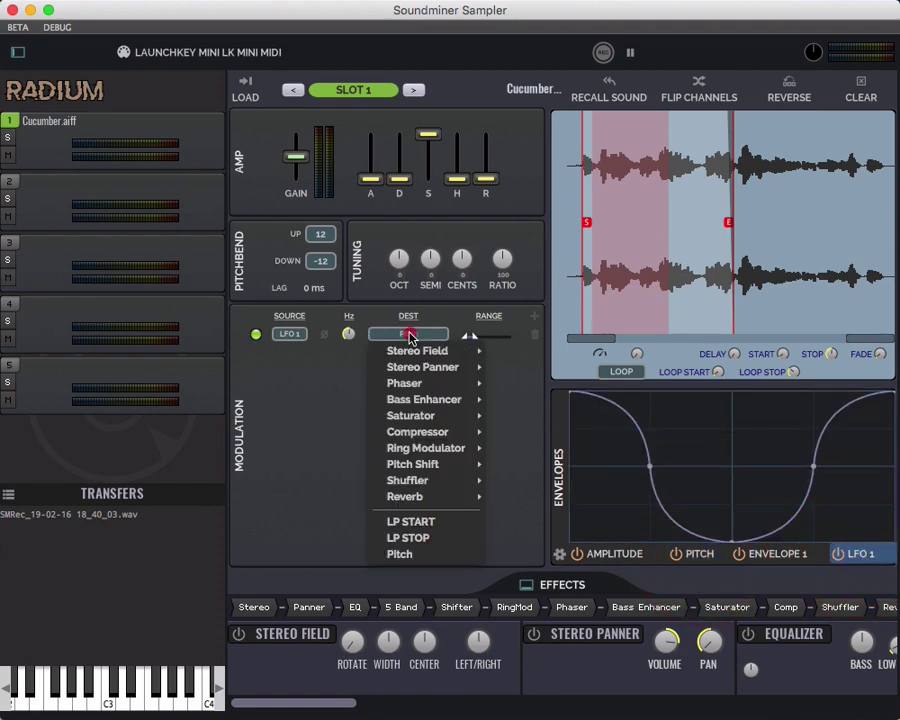
{"action": "left_click", "coordinate": [410, 555]}
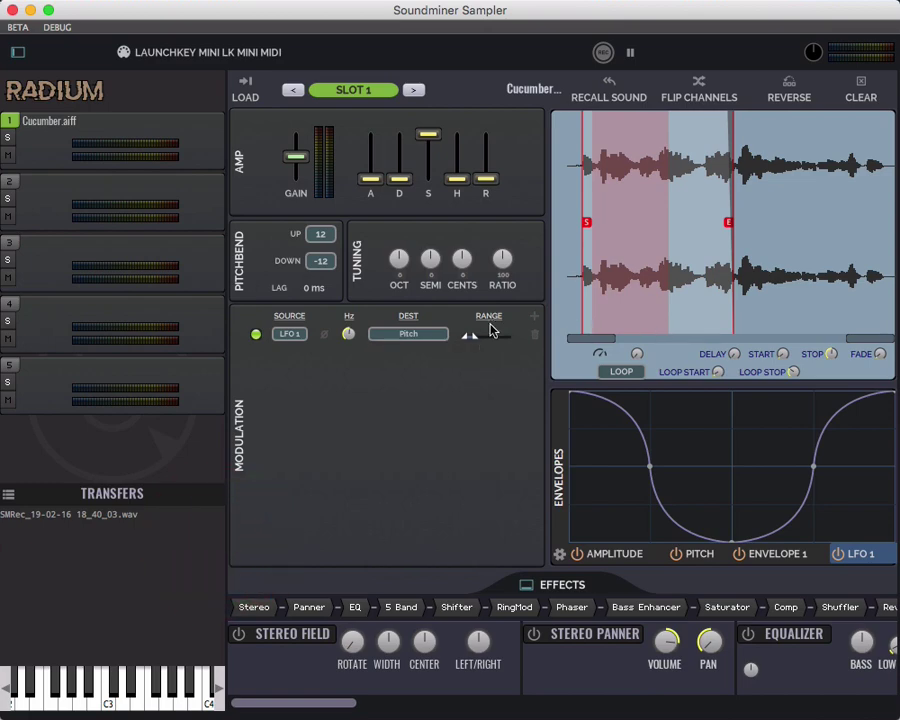
{"action": "left_click", "coordinate": [505, 344]}
{"action": "left_click_drag", "start_coordinate": [349, 336], "coordinate": [330, 364]}
- Try LFO 1 rates of about 8 Hz then about 1 Hz, finally narrowing the pitch range
{"action": "left_click", "coordinate": [490, 343]}
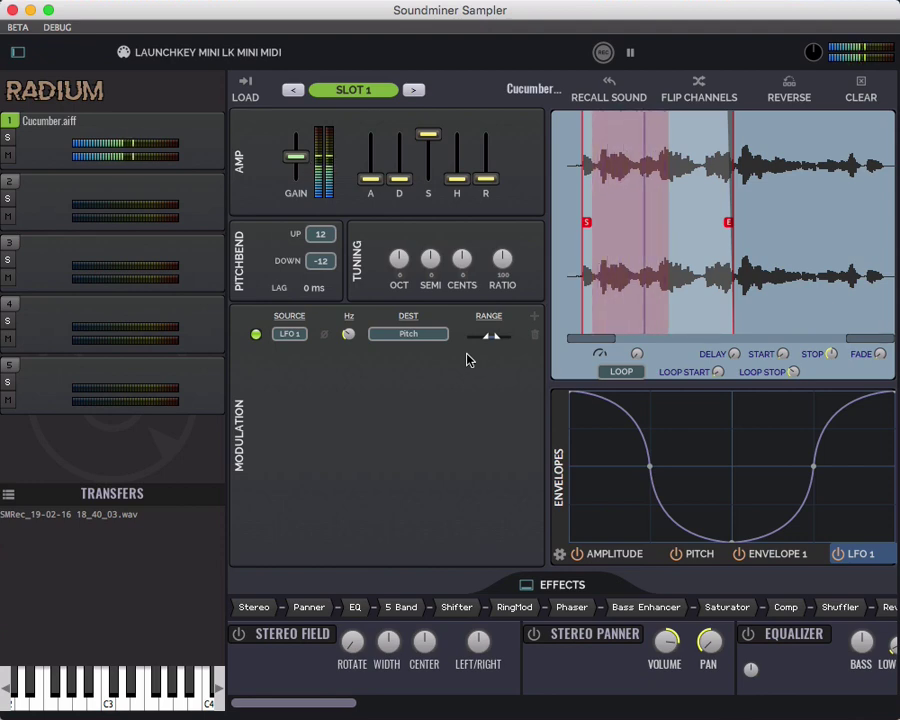
{"action": "left_click", "coordinate": [350, 336]}
{"action": "mouse_move", "coordinate": [354, 340]}
{"action": "left_mouse_down"}
{"action": "mouse_move", "coordinate": [398, 276]}
{"action": "mouse_move", "coordinate": [352, 337]}
{"action": "left_mouse_up"}
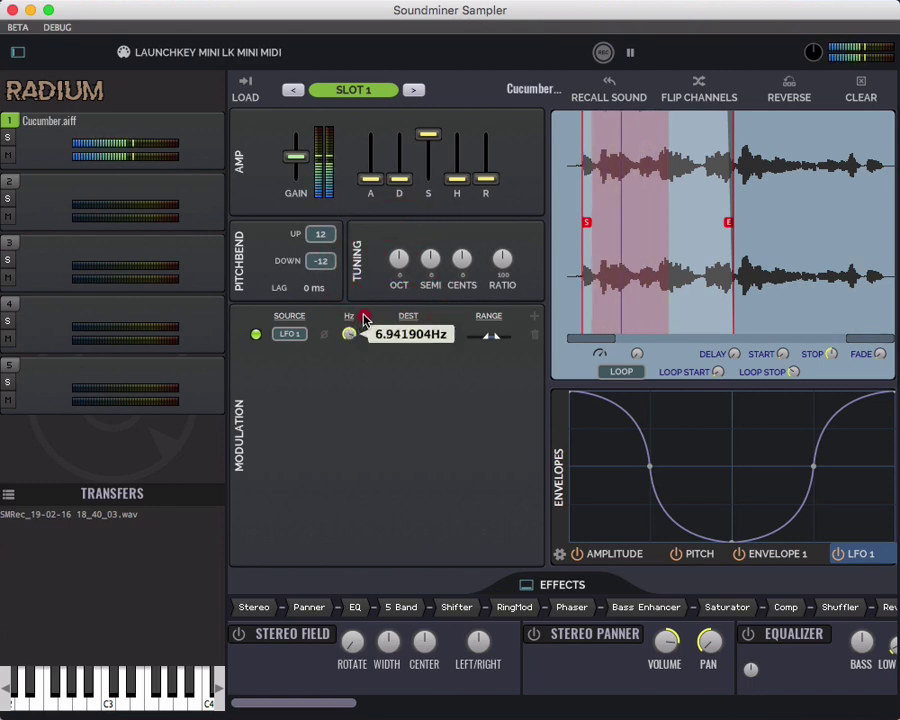
{"action": "left_click_drag", "start_coordinate": [367, 316], "coordinate": [354, 330]}
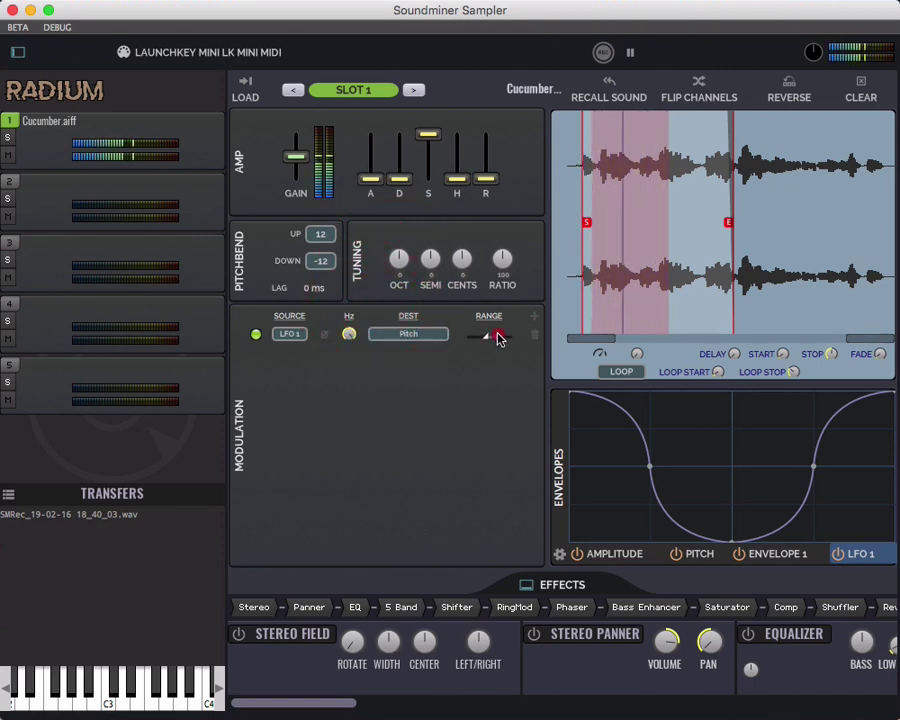
{"action": "left_click_drag", "start_coordinate": [503, 338], "coordinate": [487, 341]}
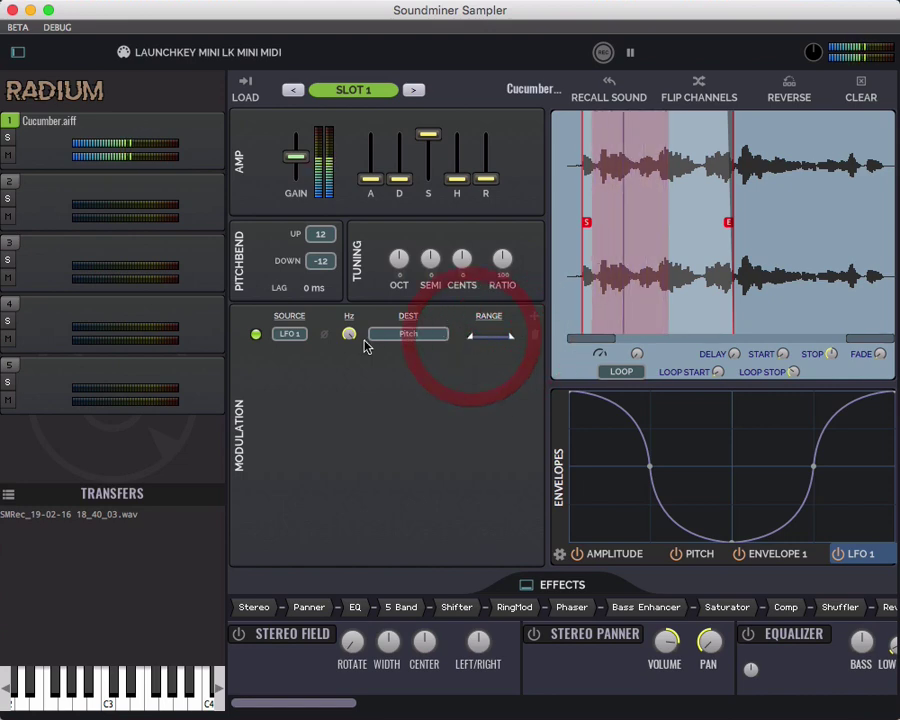
{"action": "left_click_drag", "start_coordinate": [348, 336], "coordinate": [273, 452]}
{"action": "left_click_drag", "start_coordinate": [509, 342], "coordinate": [466, 351]}
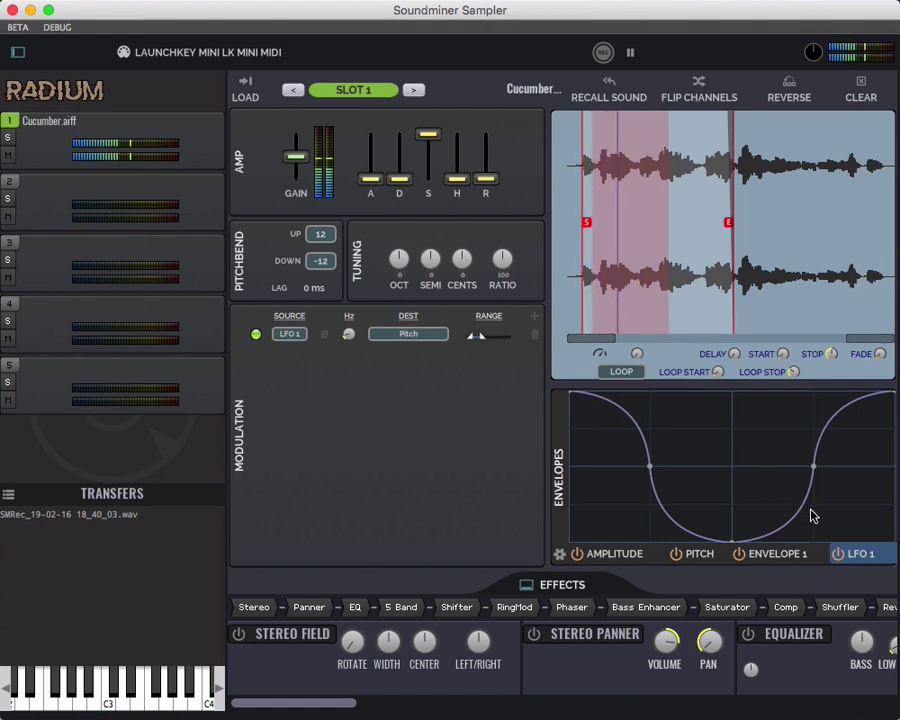
- Load the Sawtooth Wave preset for LFO 1 and raise its rate slightly
{"action": "left_click", "coordinate": [561, 557]}
{"action": "mouse_move", "coordinate": [595, 570]}
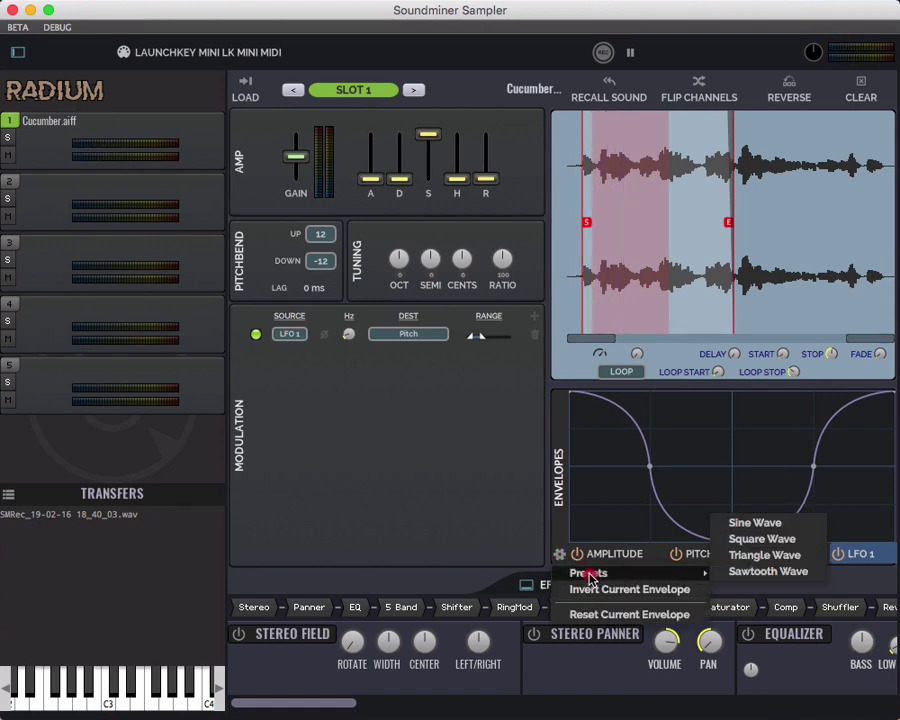
{"action": "left_click", "coordinate": [797, 569]}
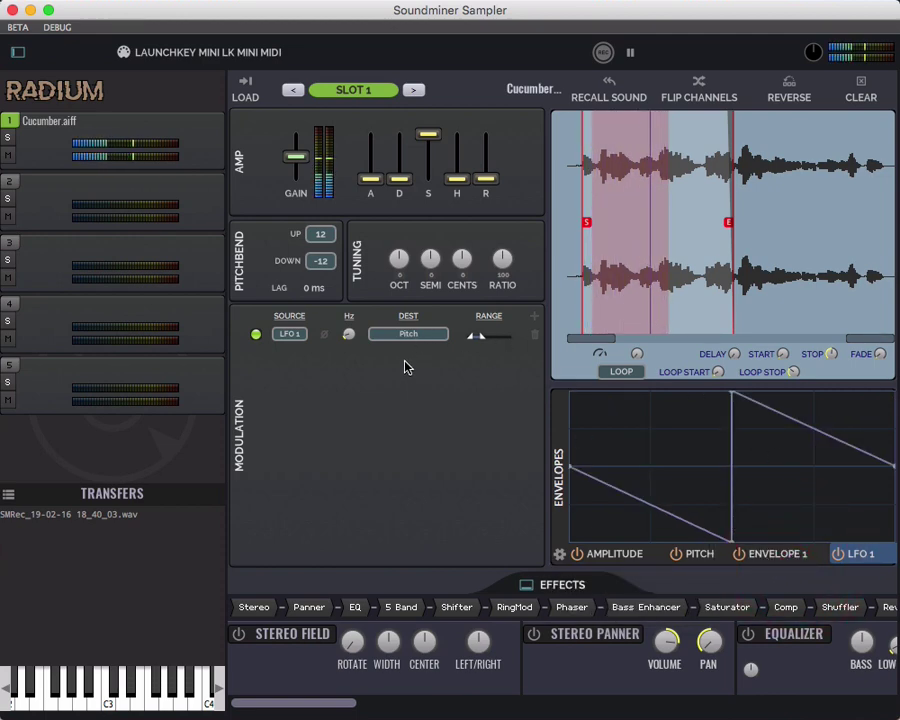
{"action": "left_click", "coordinate": [355, 336]}
{"action": "left_click_drag", "start_coordinate": [355, 336], "coordinate": [368, 304]}
- Add hand-placed peaks and dips across the sawtooth curve to form a zigzag shape
{"action": "left_click", "coordinate": [682, 453]}
{"action": "left_click", "coordinate": [823, 438]}
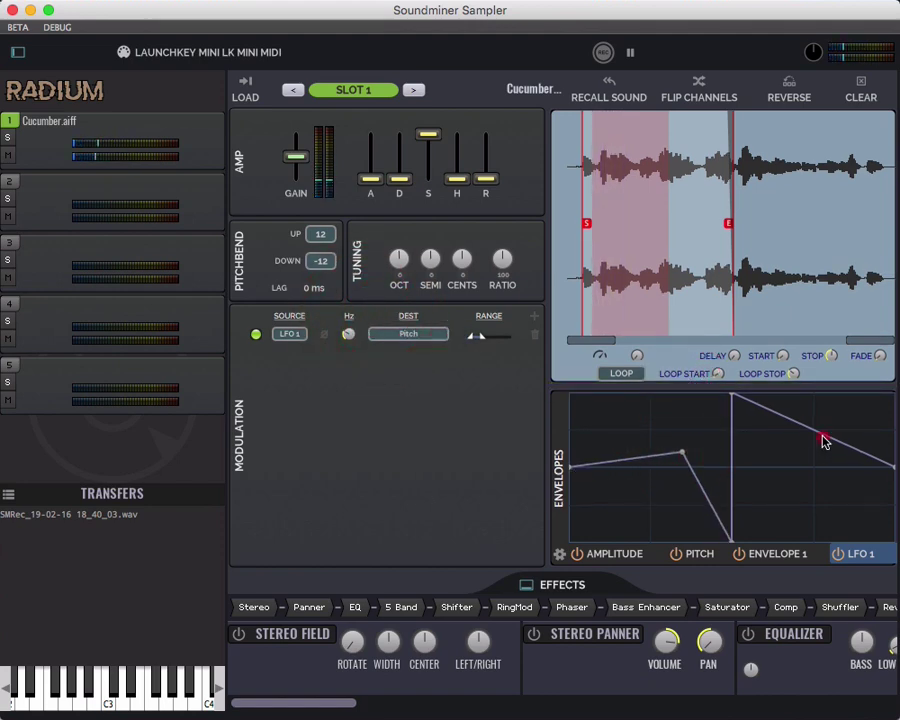
{"action": "left_click", "coordinate": [782, 477]}
{"action": "left_click", "coordinate": [869, 508]}
{"action": "left_click_drag", "start_coordinate": [604, 470], "coordinate": [601, 430]}
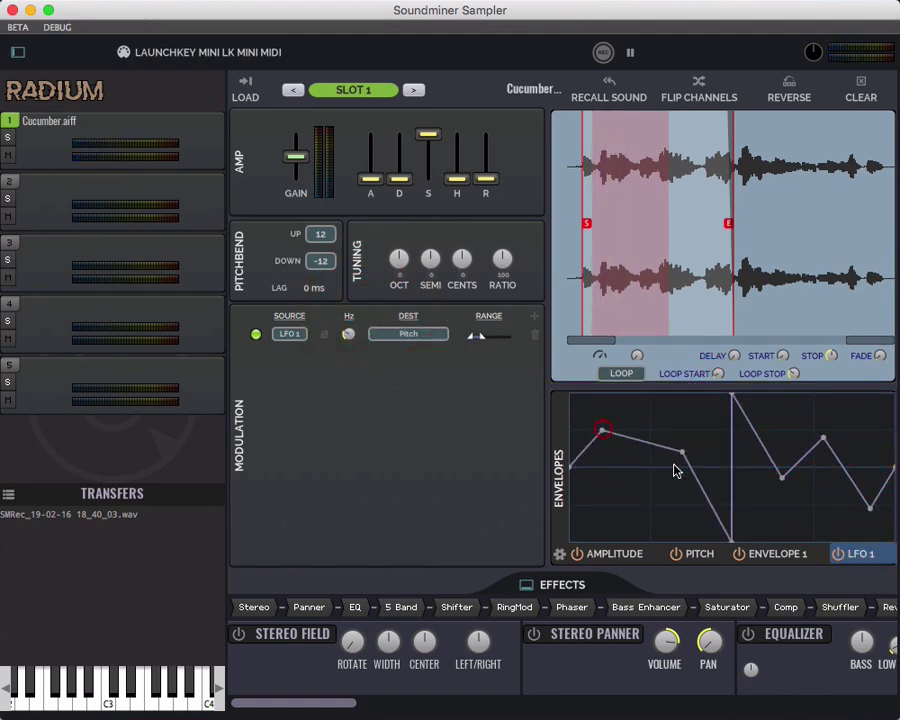
{"action": "left_click", "coordinate": [666, 523]}
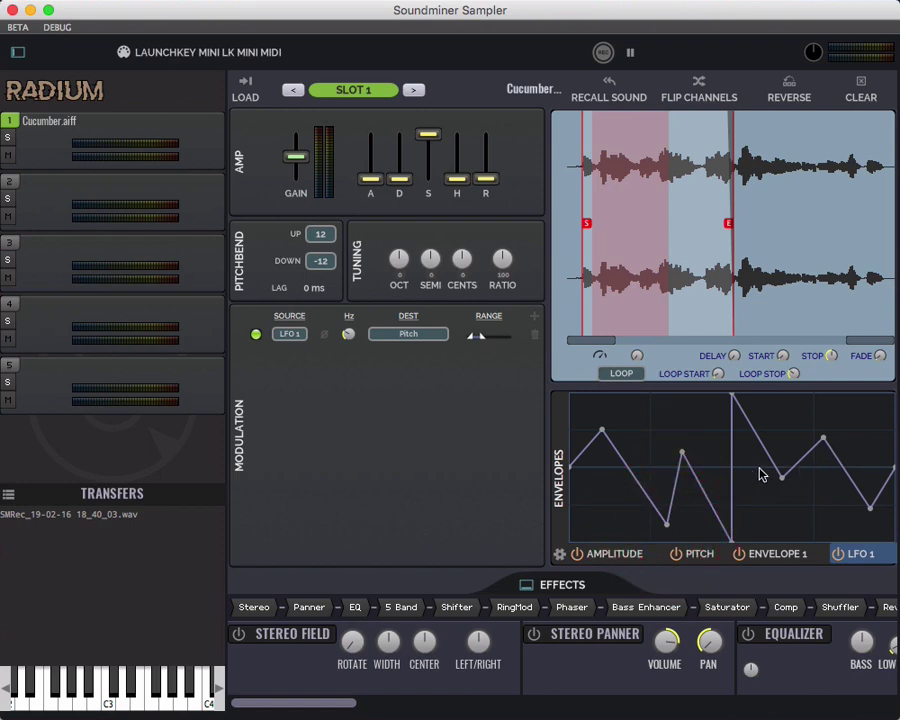